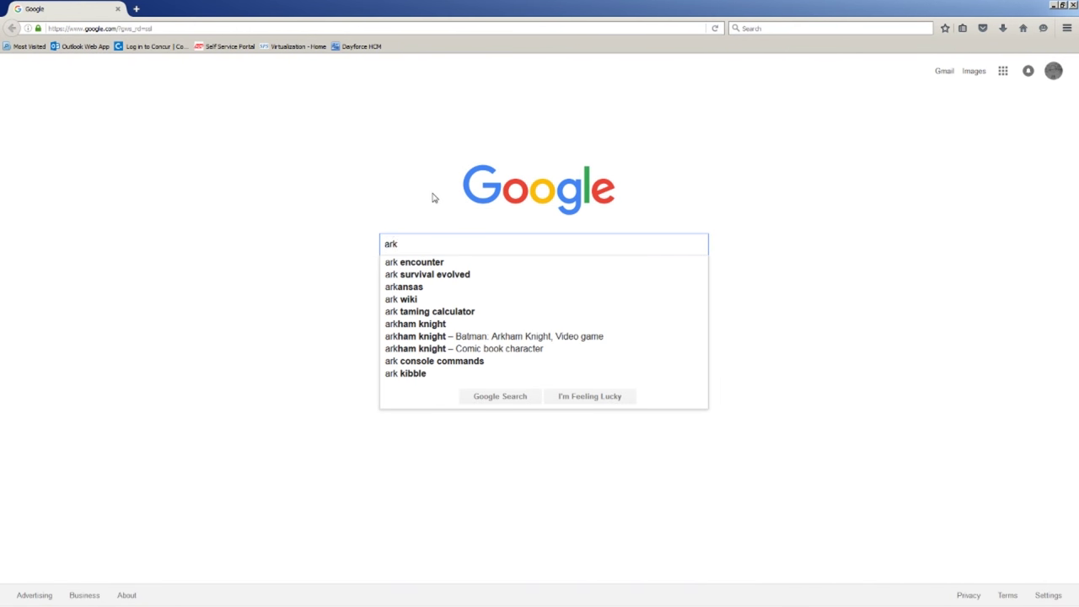
# Step: Search Google for 'arktemplates' and open the ArkTemplates.com result
pyautogui.write('templat')
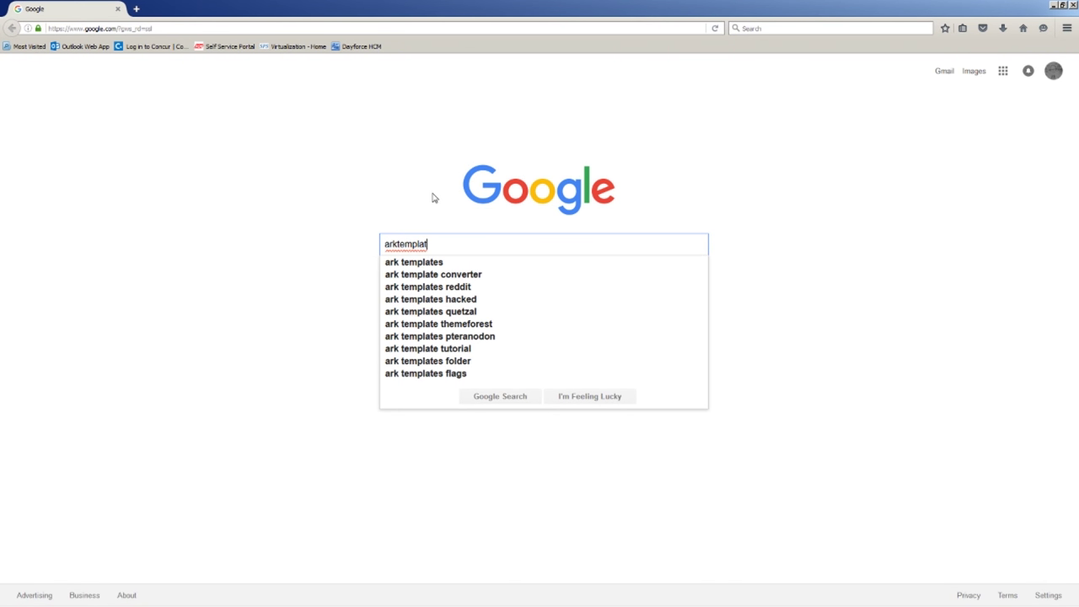
pyautogui.write('es')
pyautogui.press('Return')
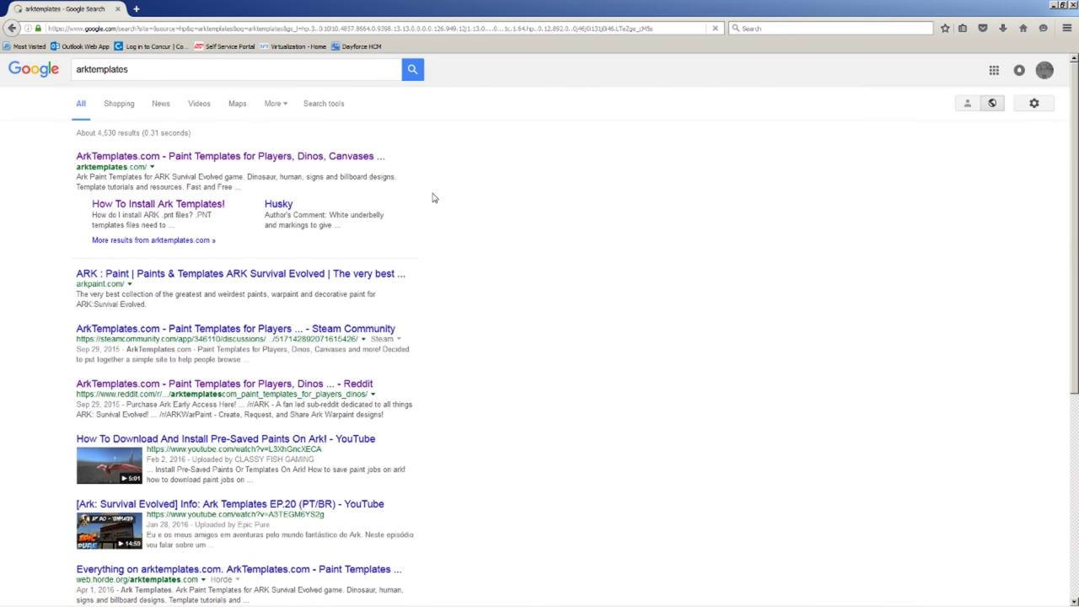
pyautogui.click(146, 164)
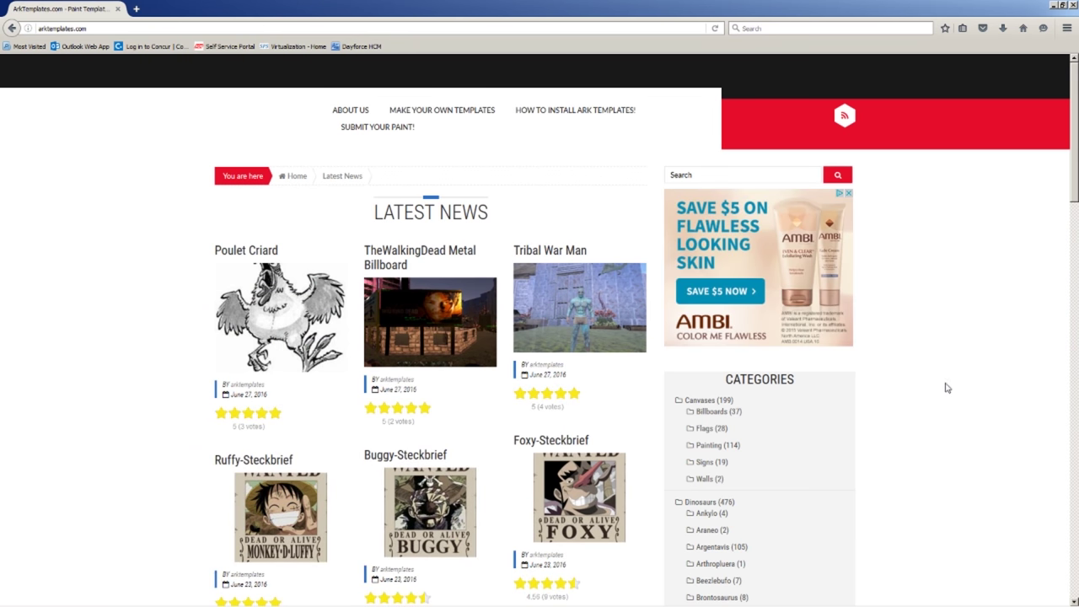
# Step: Download the Argentavis Cateye template as Cateye_Argent_Character_BP_C.pnt
pyautogui.moveTo(1074, 160); pyautogui.dragTo(1068, 224)
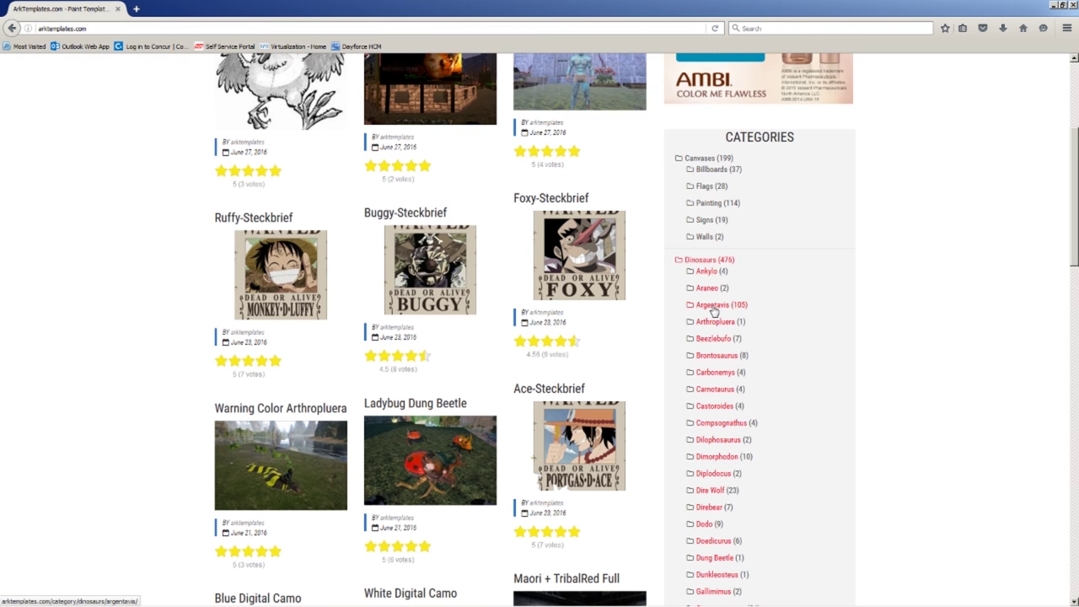
pyautogui.click(713, 306)
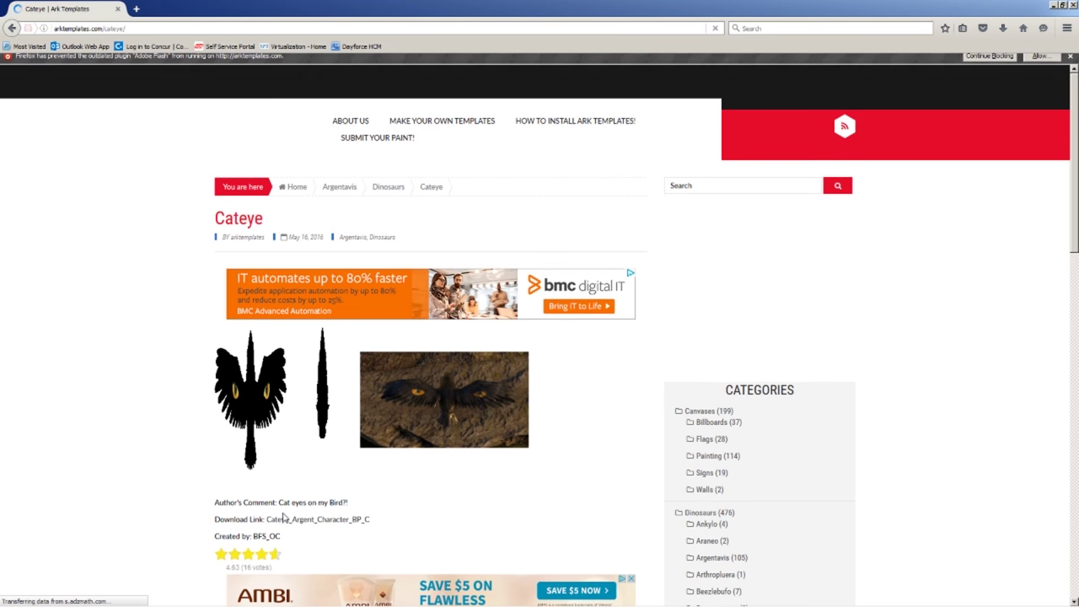
pyautogui.click(323, 529)
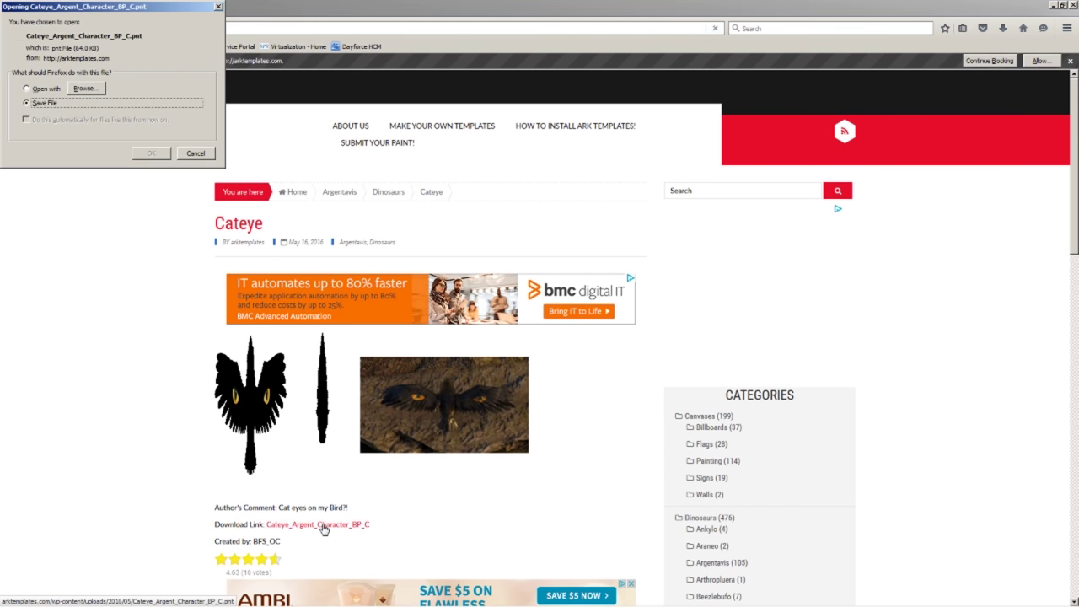
pyautogui.moveTo(121, 10)
pyautogui.mouseDown()
pyautogui.moveTo(200, 90)
pyautogui.moveTo(641, 287)
pyautogui.mouseUp()
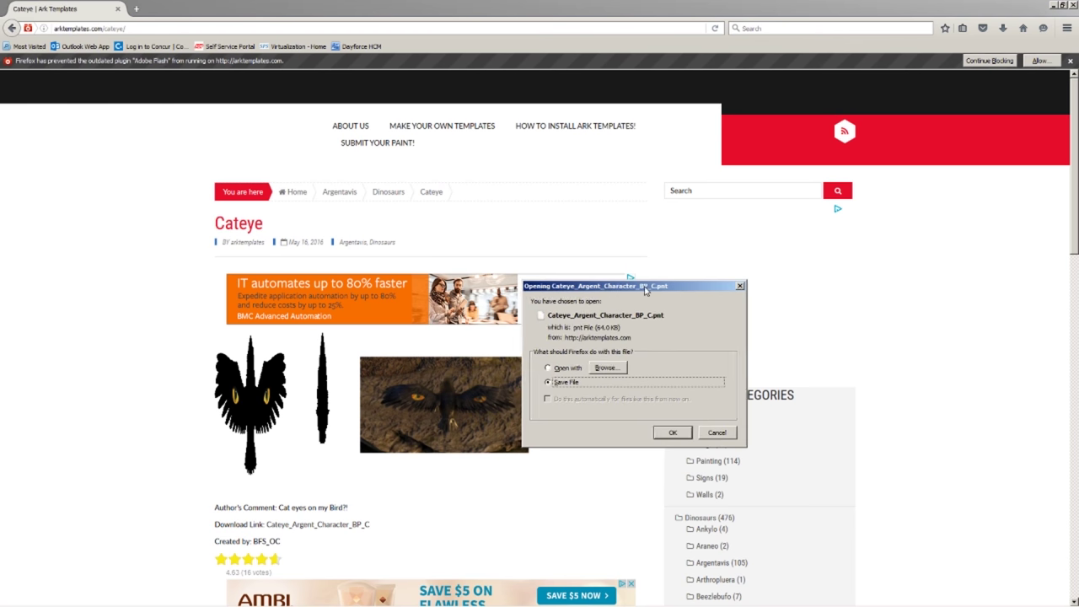
pyautogui.click(674, 432)
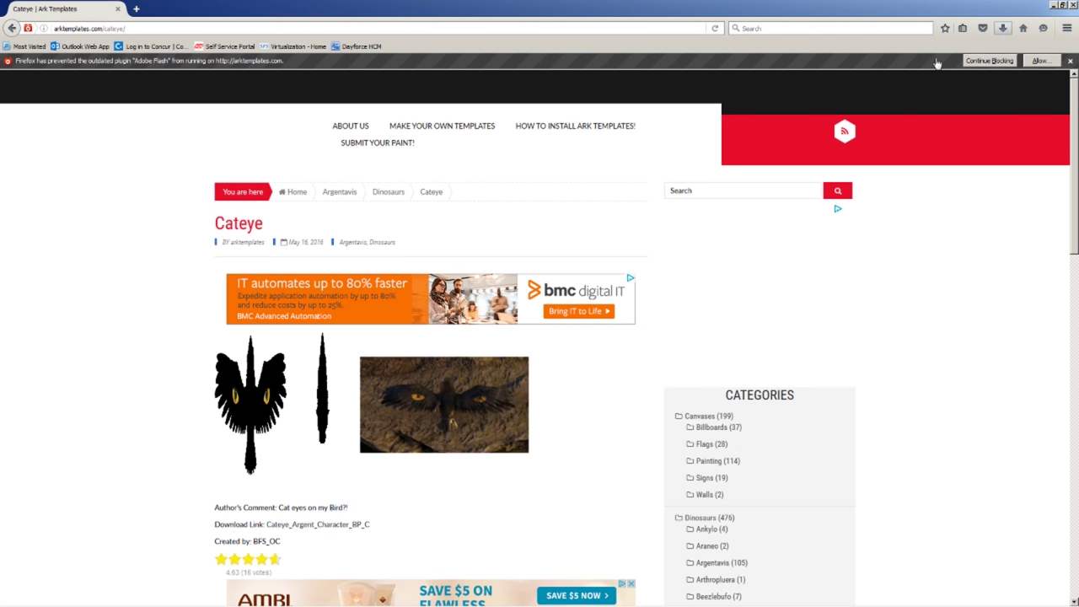
pyautogui.rightClick(936, 63)
# Step: Open the download's folder and browse to SteamLibrary's ARK ShooterGame\Saved\MyPaintings folder
pyautogui.click(978, 74)
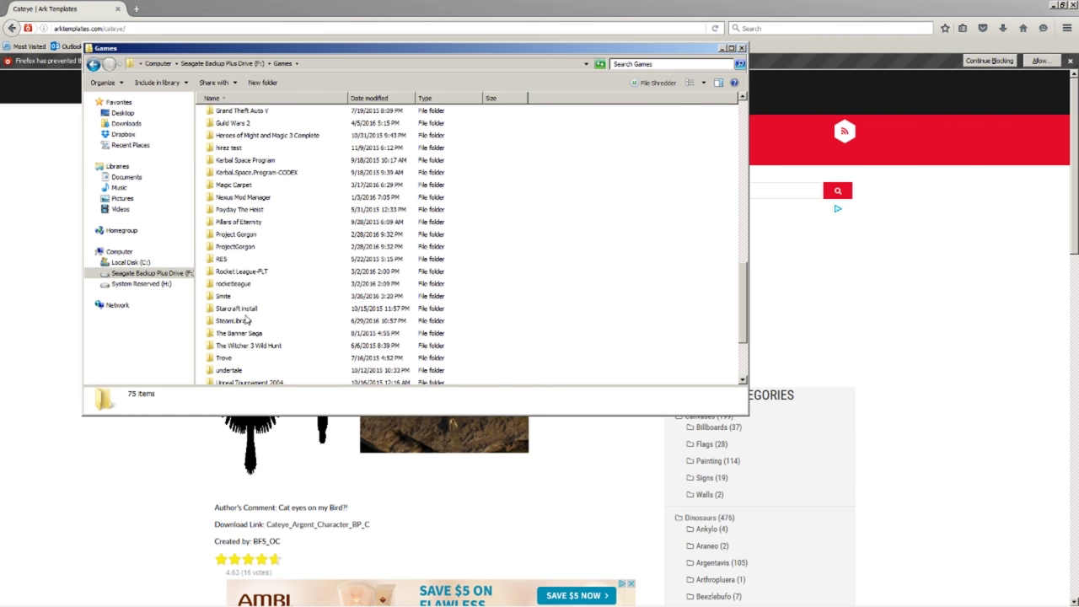
pyautogui.doubleClick(247, 321)
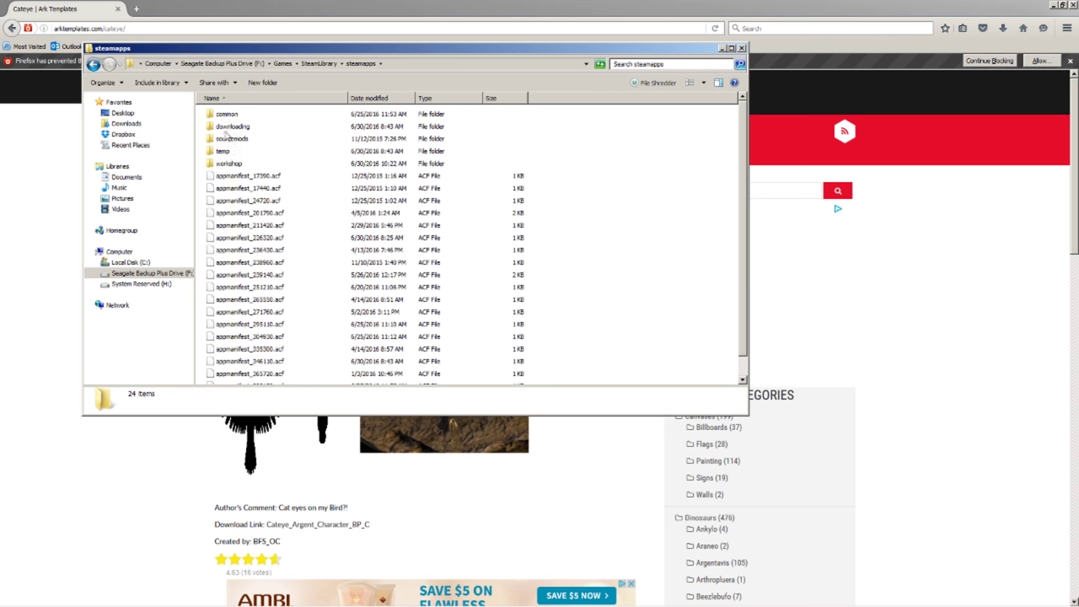
pyautogui.click(230, 118)
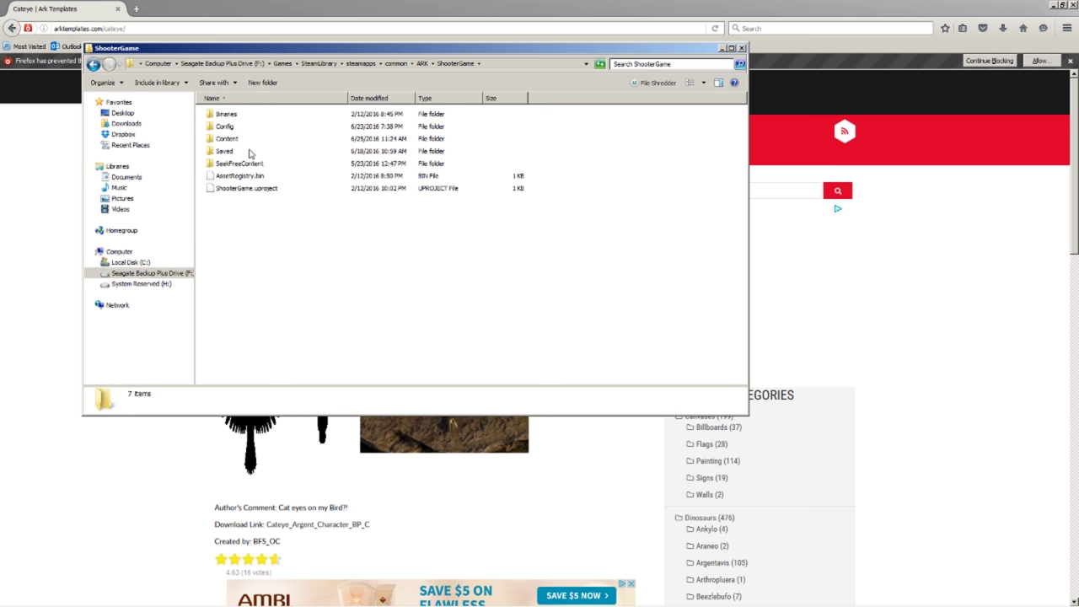
pyautogui.click(249, 152)
pyautogui.doubleClick(271, 153)
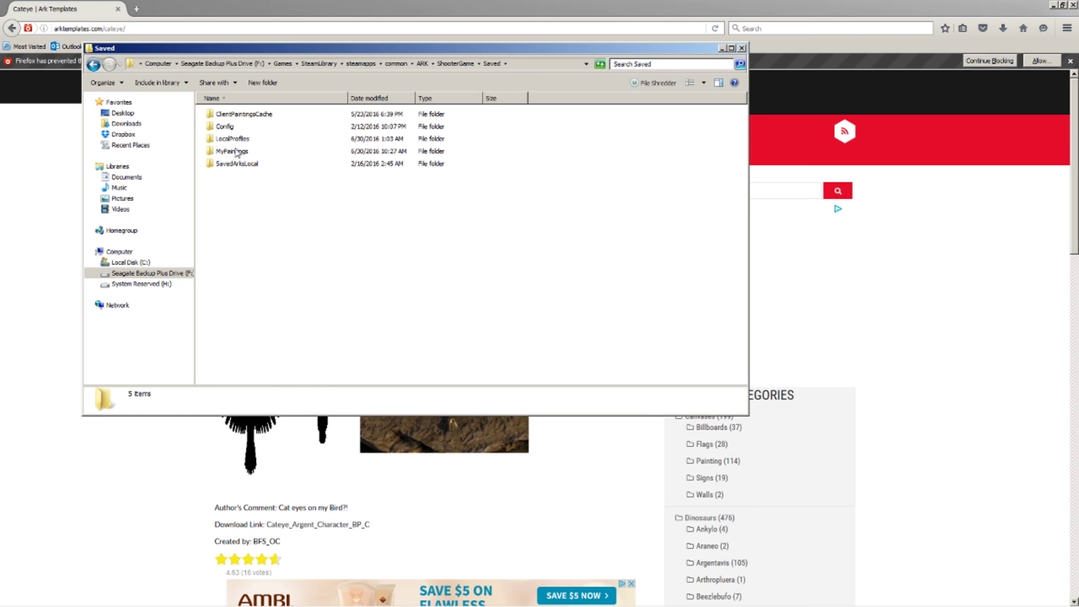
pyautogui.click(244, 154)
pyautogui.doubleClick(275, 153)
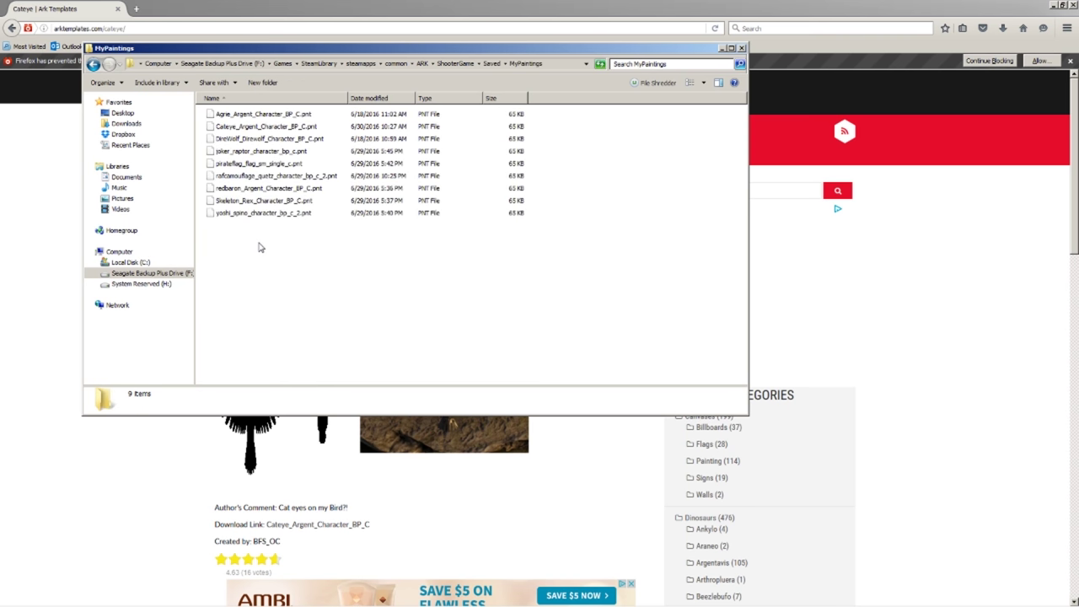
# Step: Paste the Cateye template into MyPaintings, replacing the older copy, and close Explorer
pyautogui.rightClick(255, 248)
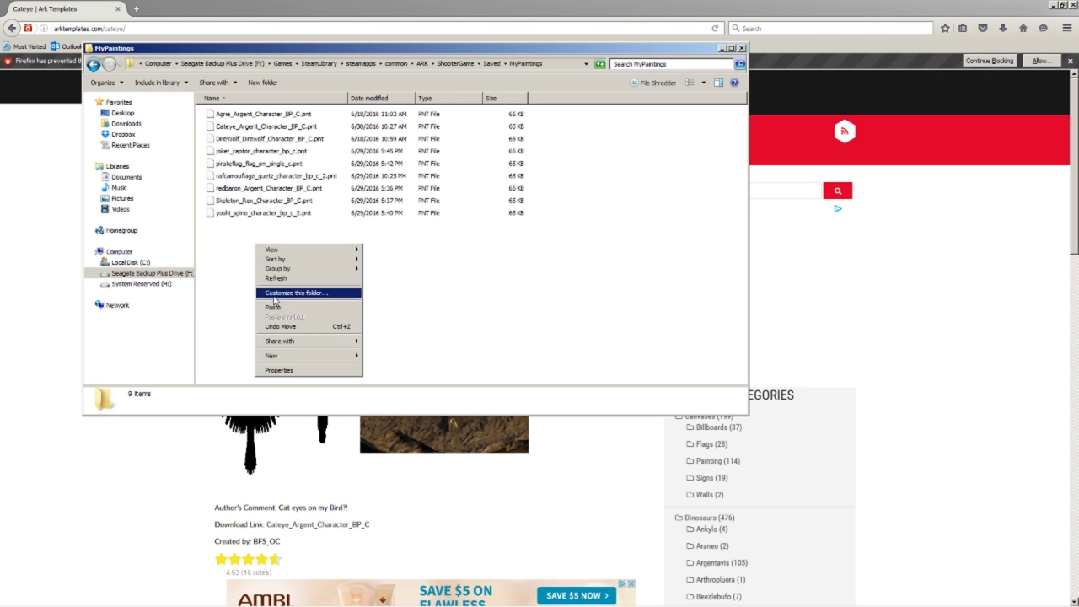
pyautogui.click(276, 311)
pyautogui.click(458, 257)
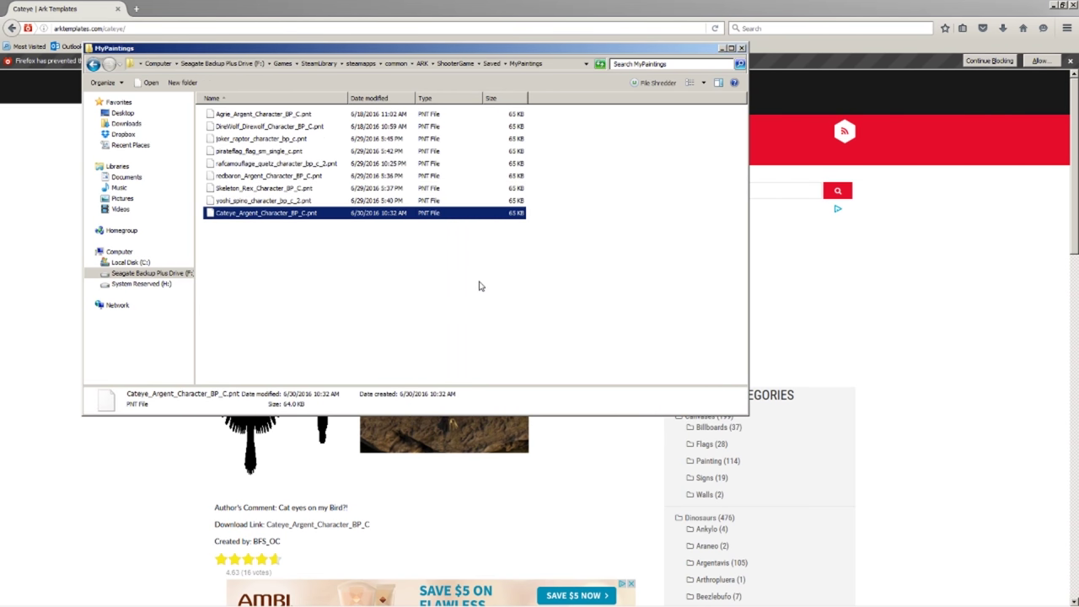
pyautogui.click(740, 48)
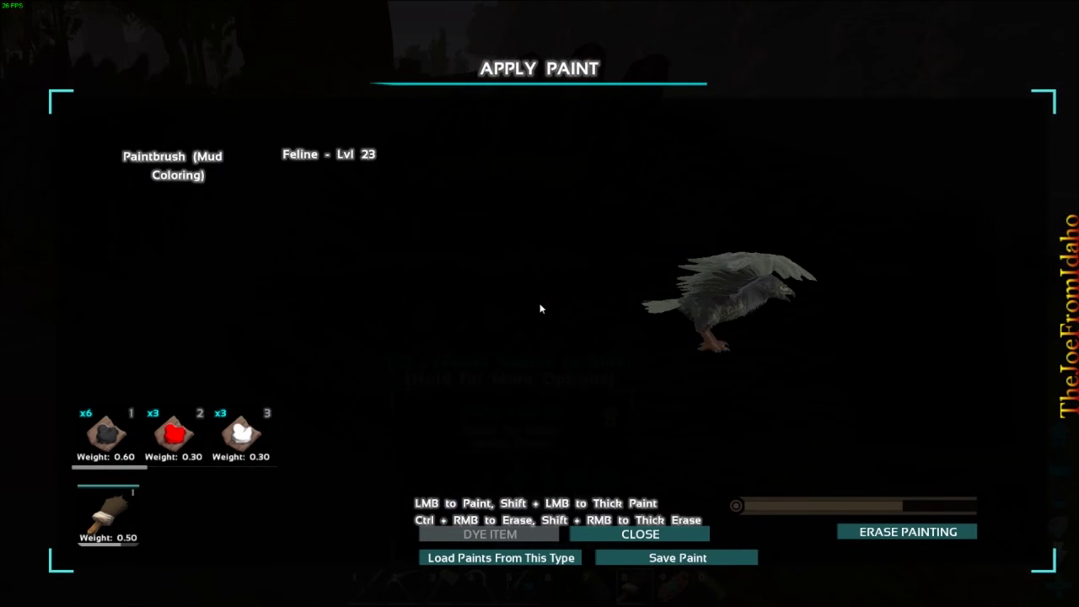
# Step: Preview the Cateye painting's required colorings, then search 'ark wiki dye colors' and open the wiki Dye page
pyautogui.click(491, 559)
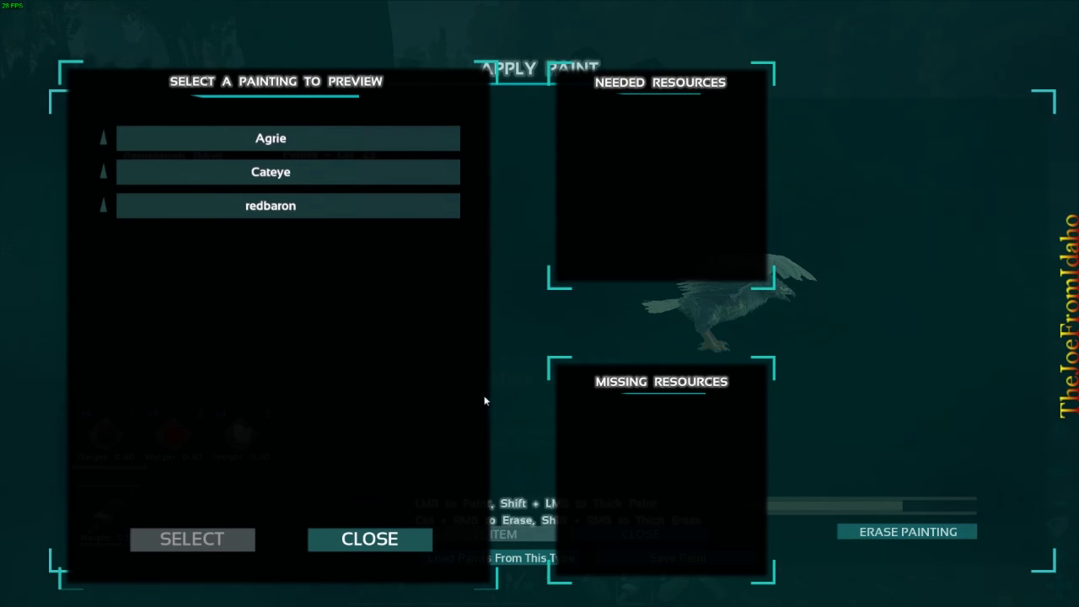
pyautogui.click(302, 172)
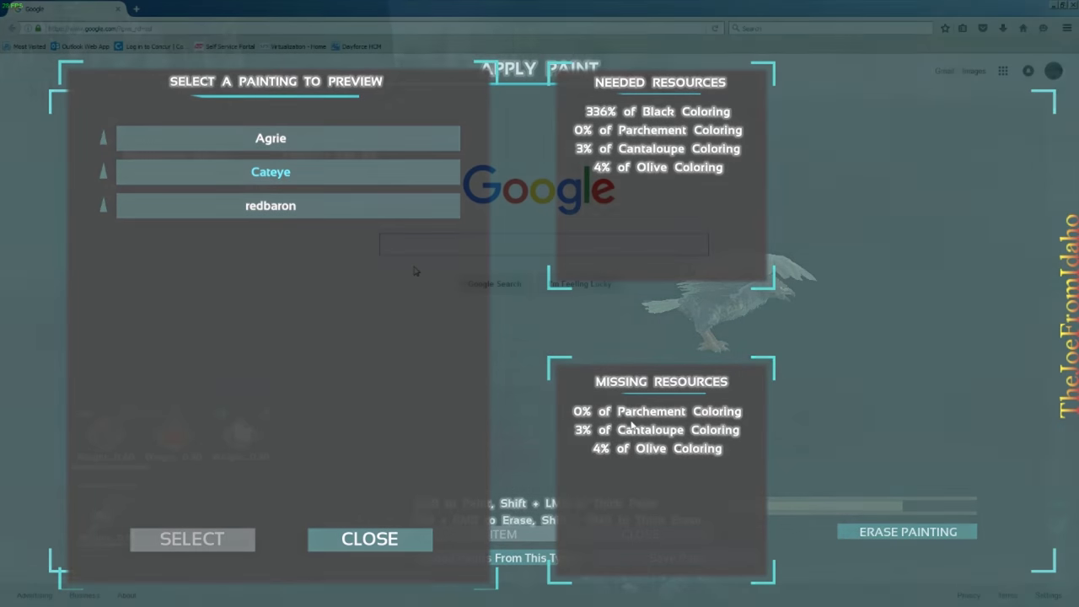
pyautogui.write('ark wik')
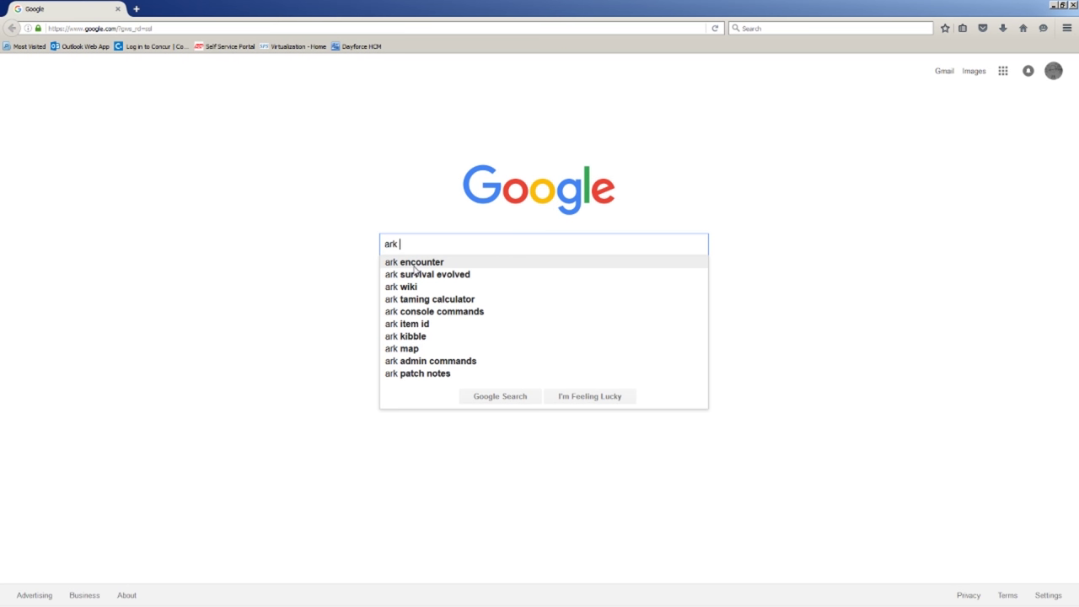
pyautogui.write('i dye')
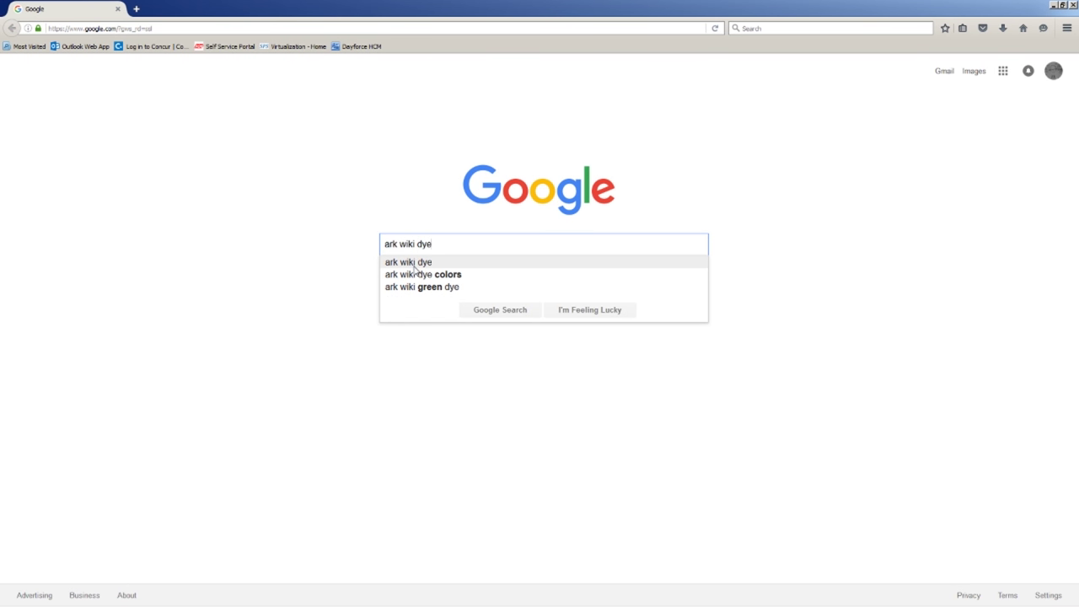
pyautogui.click(421, 276)
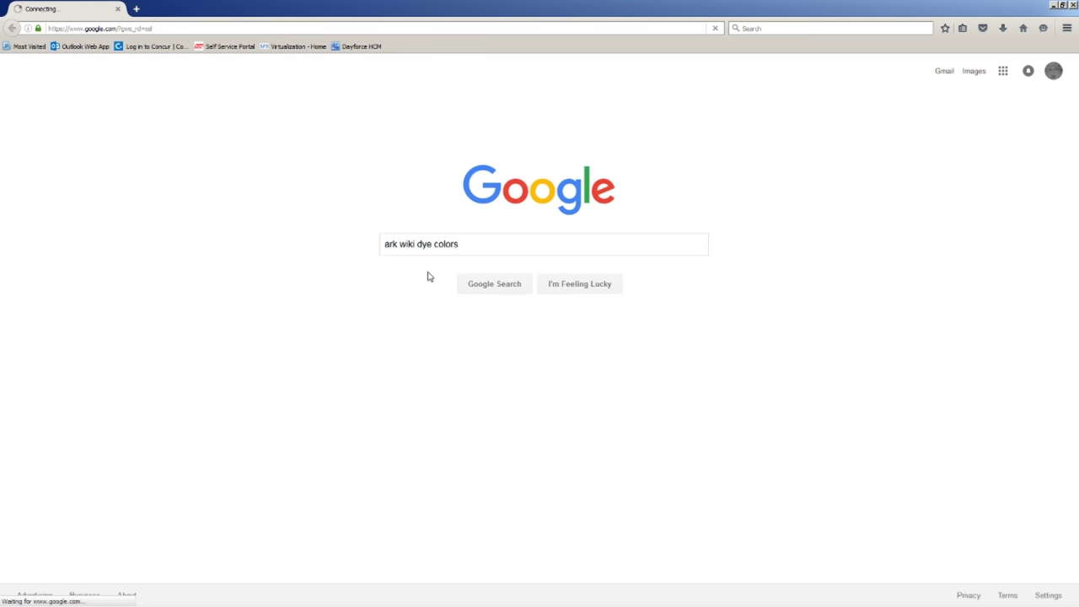
pyautogui.click(135, 157)
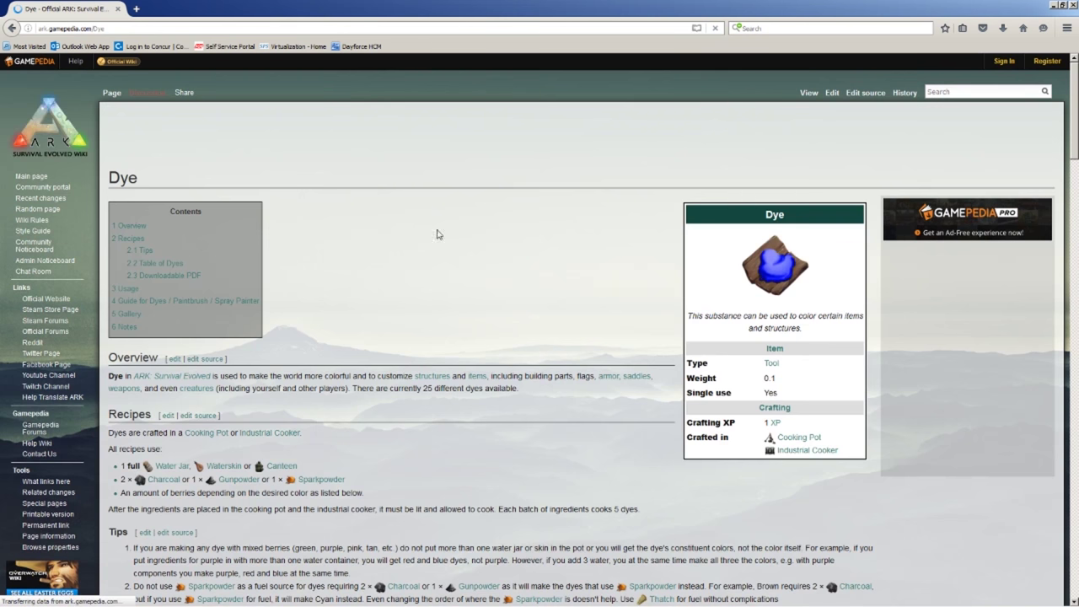
# Step: Scroll to the Table of Dyes, then take the 5 Cantaloupe Coloring from the cooking pot
pyautogui.moveTo(1074, 113); pyautogui.dragTo(1066, 230)
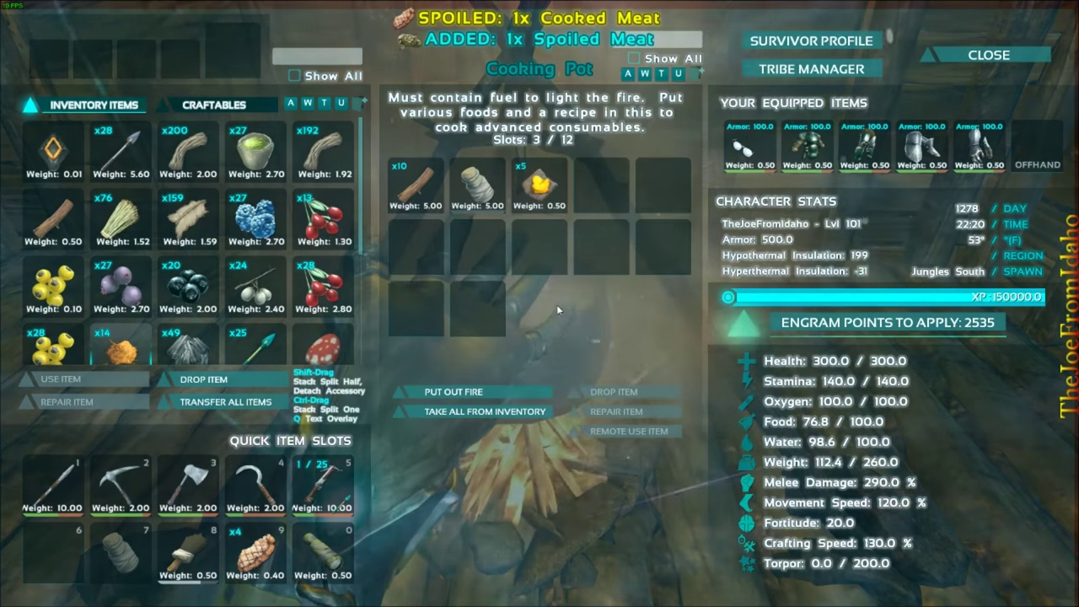
pyautogui.click(482, 381)
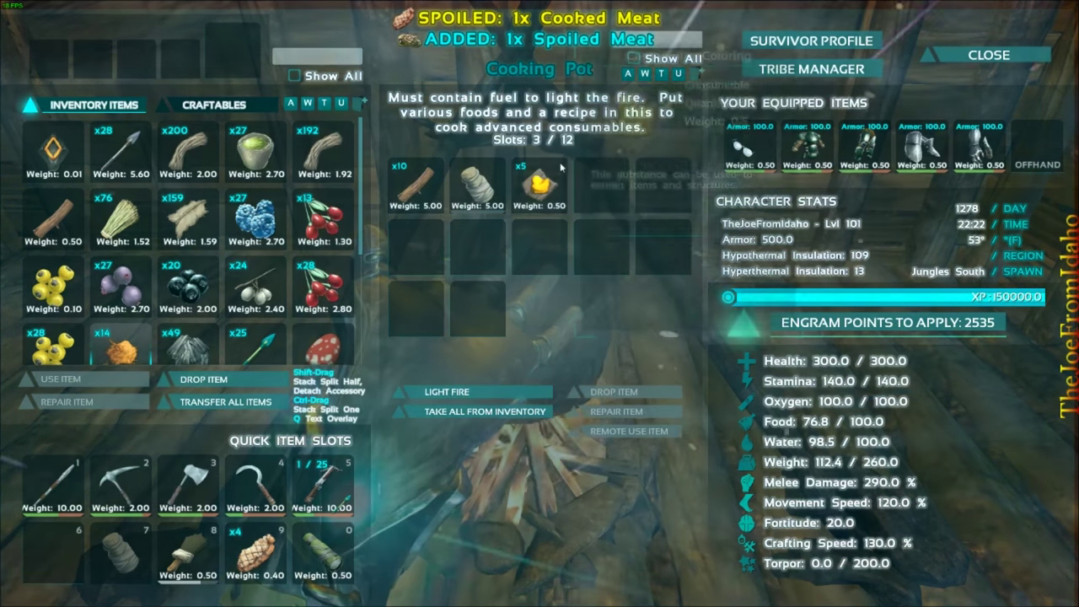
pyautogui.moveTo(543, 200)
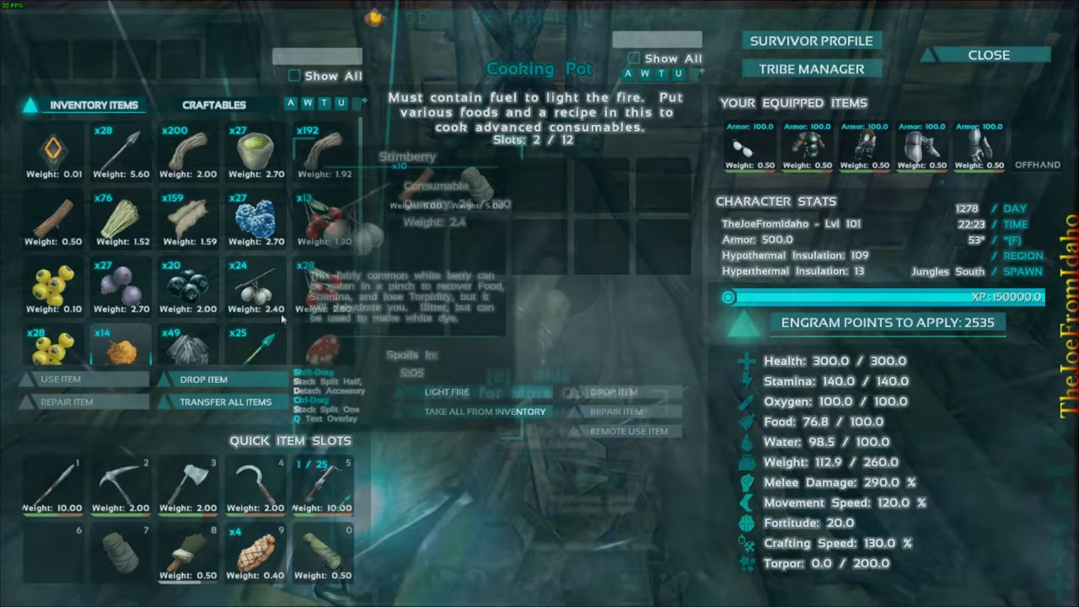
pyautogui.doubleClick(544, 200)
pyautogui.press('Escape')
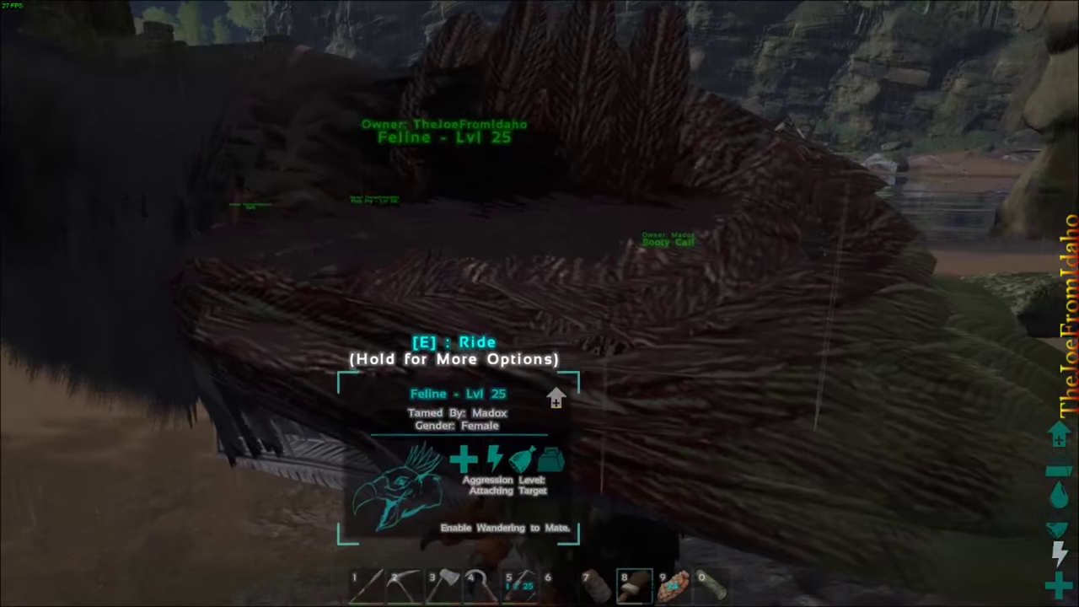
# Step: Load the saved Cateye painting onto the Feline Argentavis and close the paint screen
pyautogui.click(540, 303)
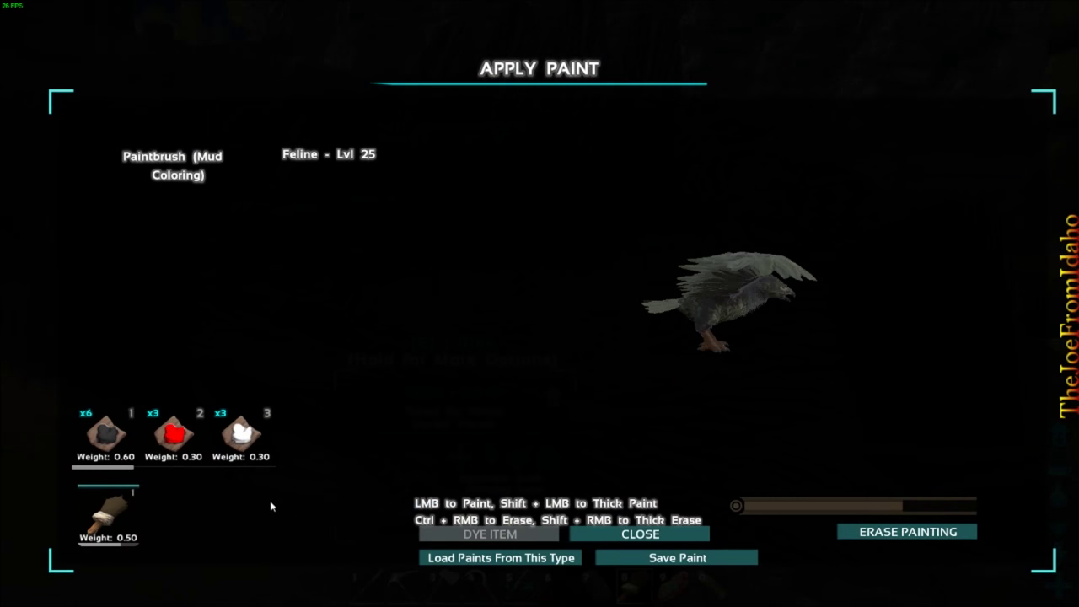
pyautogui.click(512, 558)
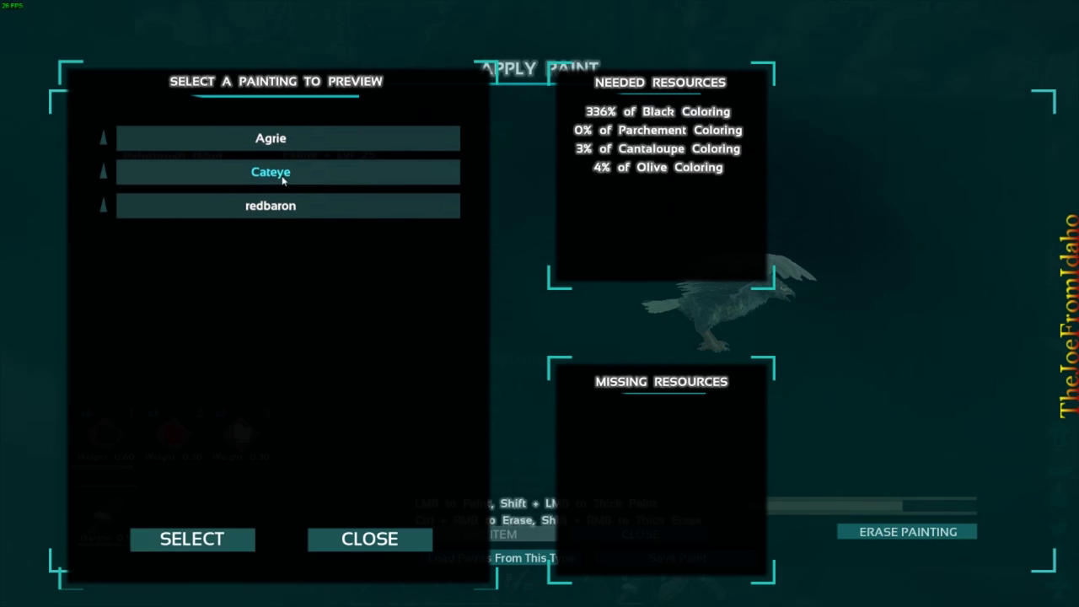
pyautogui.click(185, 546)
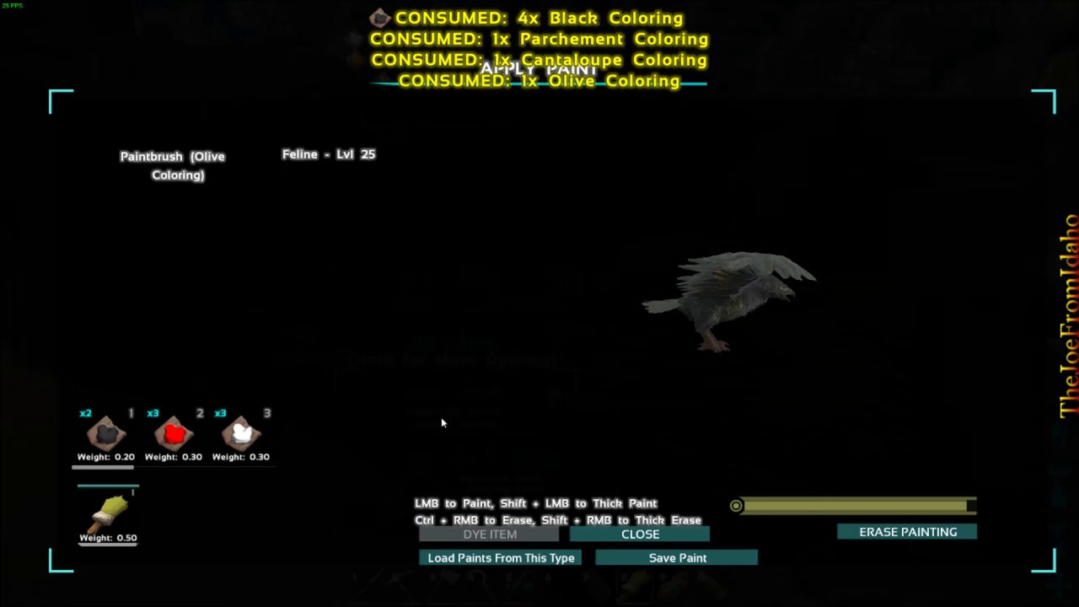
pyautogui.click(617, 536)
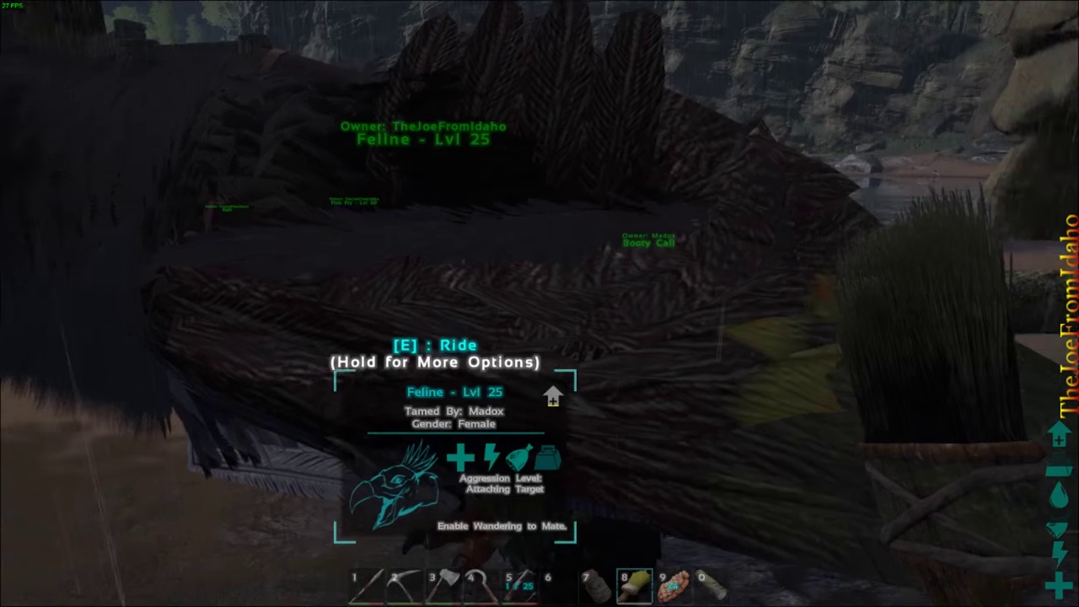
# Step: Mount the Cateye-painted Argentavis and fly it toward the shore
pyautogui.press('e')
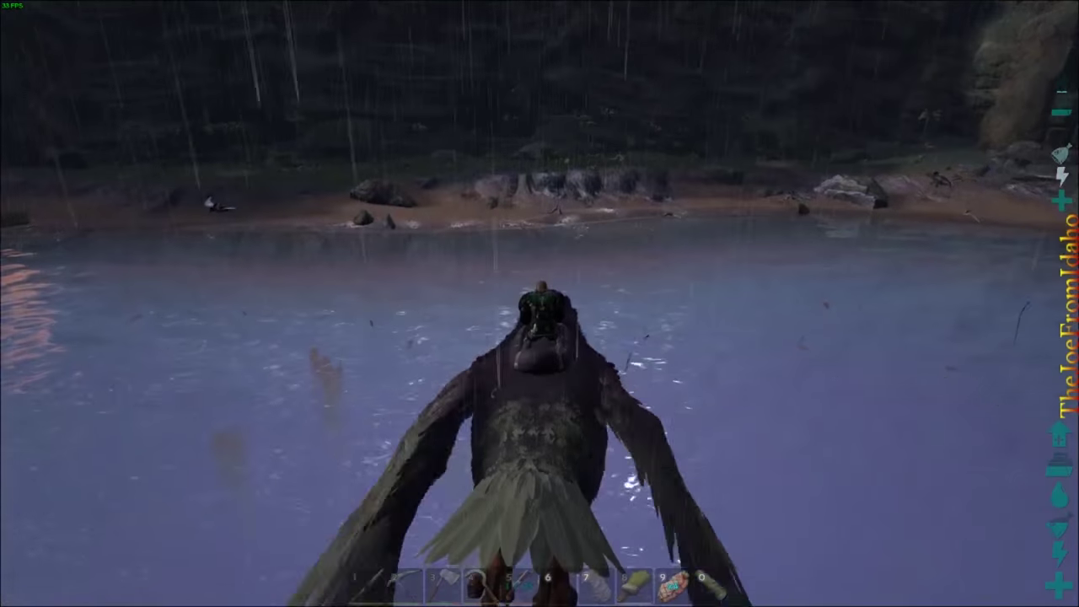
pyautogui.press('w')
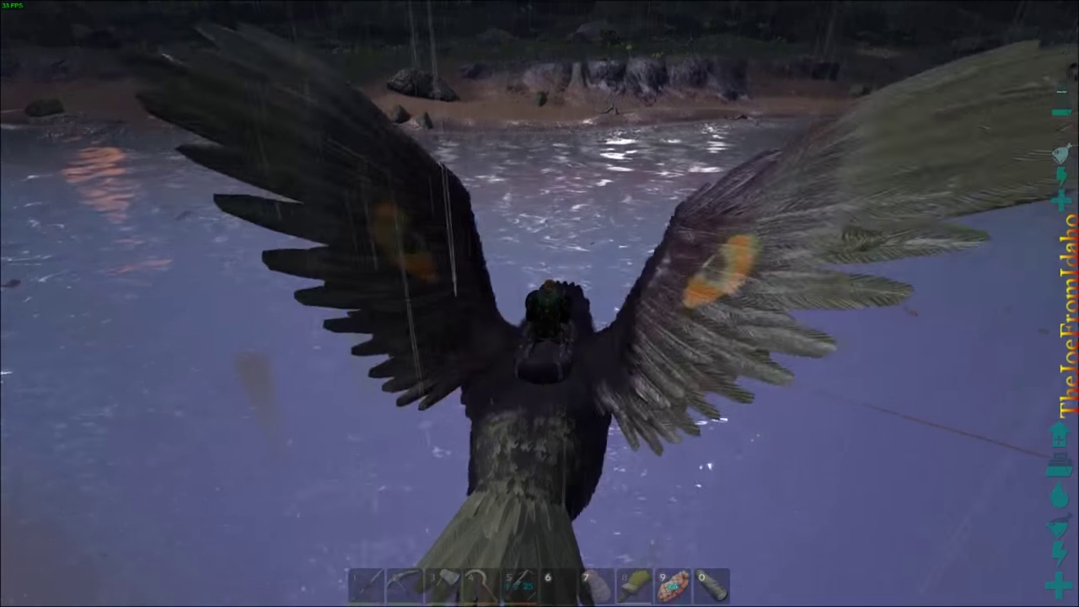